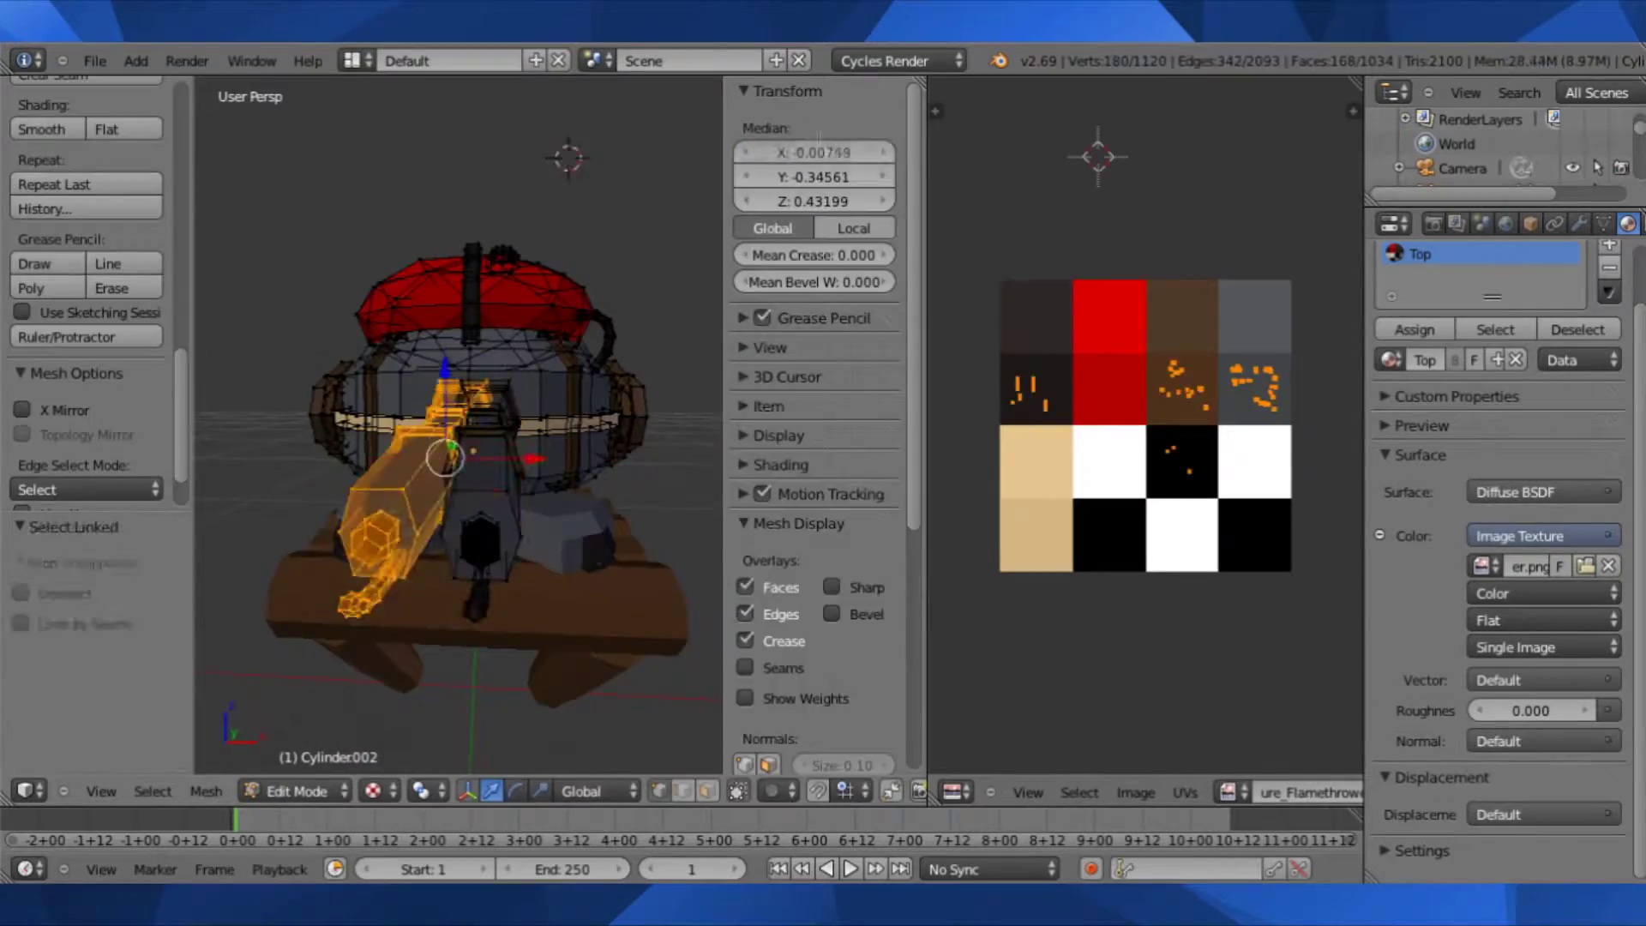
Return to Object Mode to view the finished palette-mapped flamethrower
key("Tab")
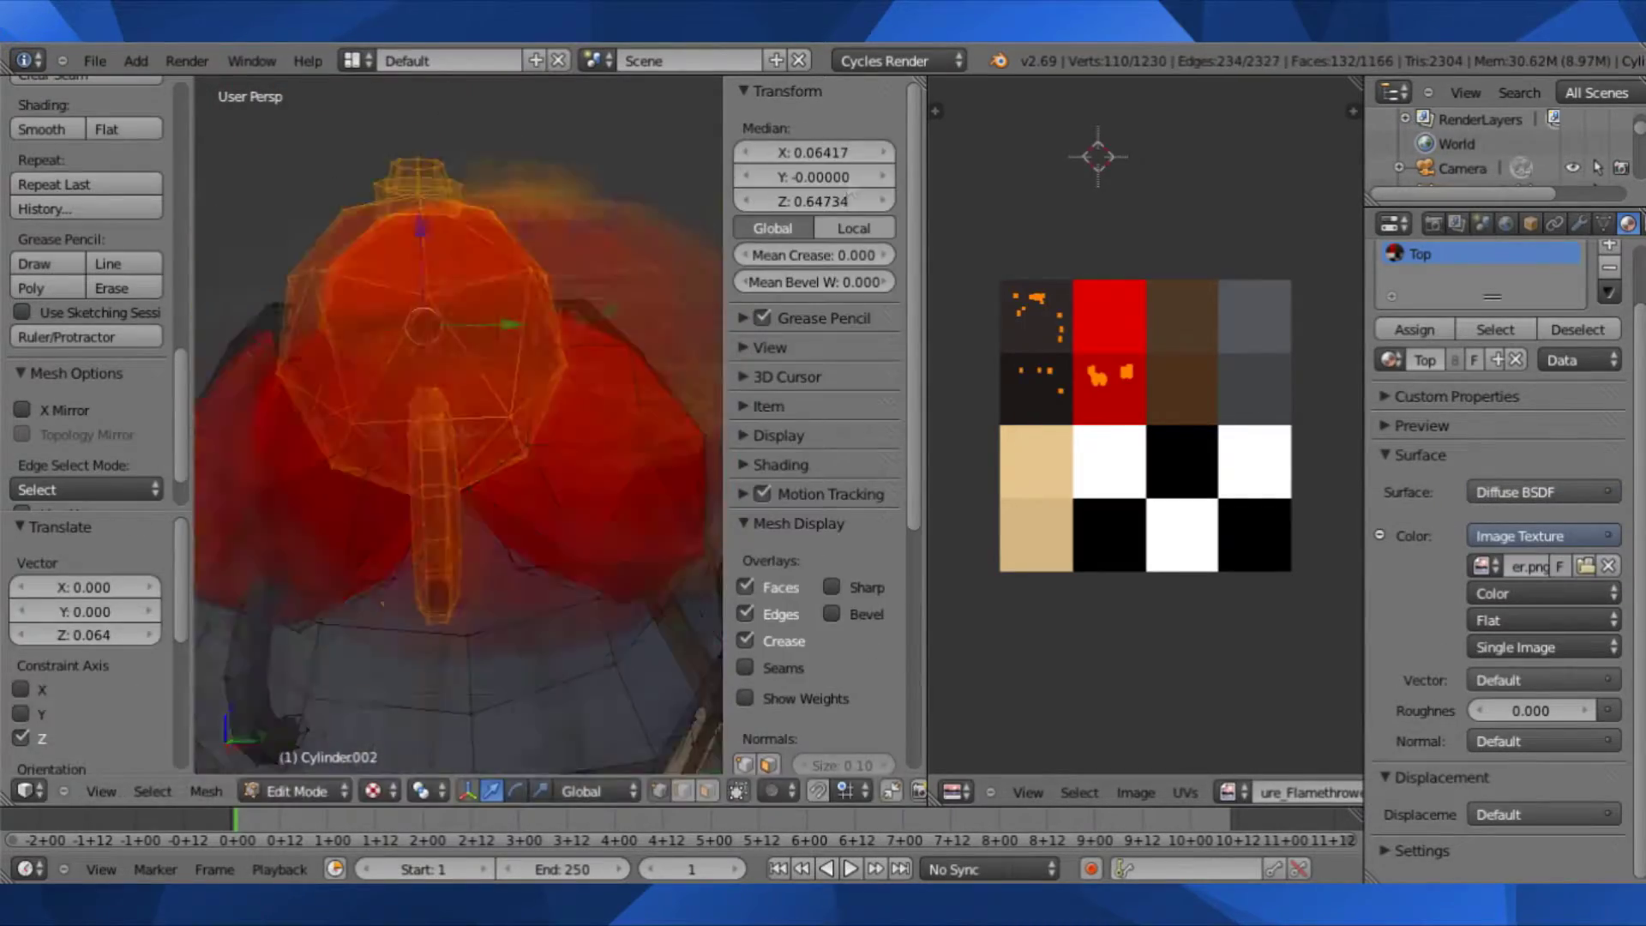